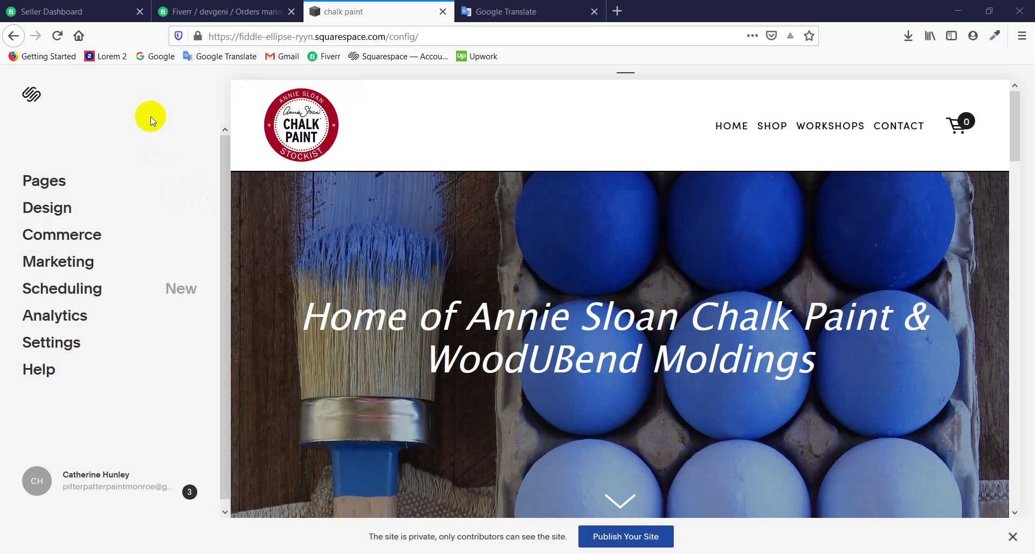
# Step: Open the Payments settings in the Setup section of the site's Commerce settings
pyautogui.click(75, 246)
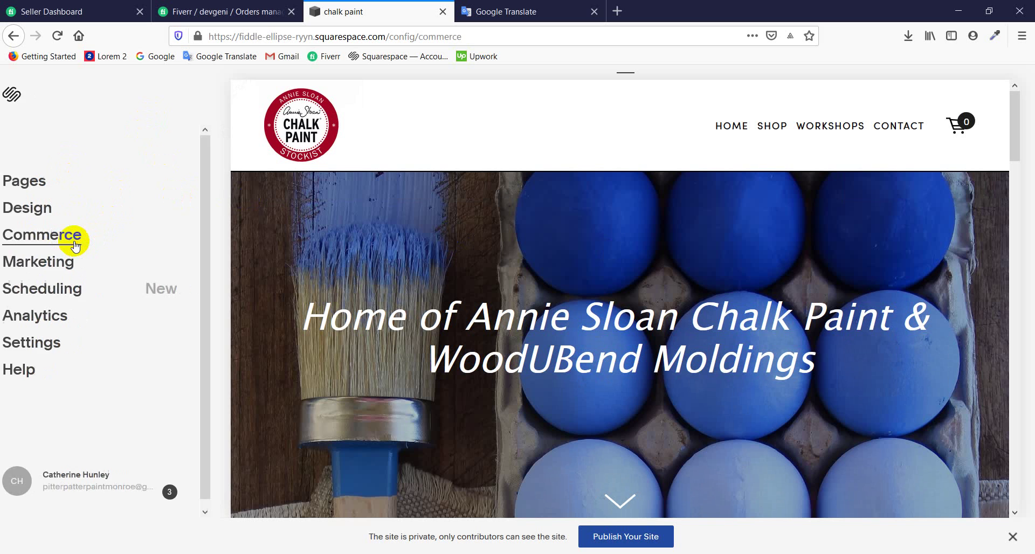
pyautogui.scroll(-2, 76, 247)
pyautogui.scroll(1, 49, 345)
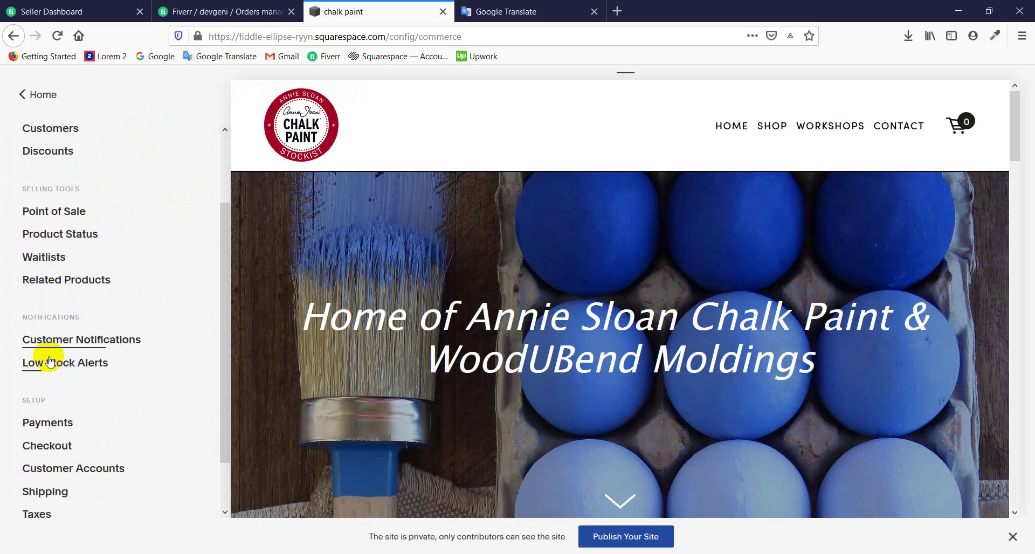
pyautogui.scroll(-1, 51, 362)
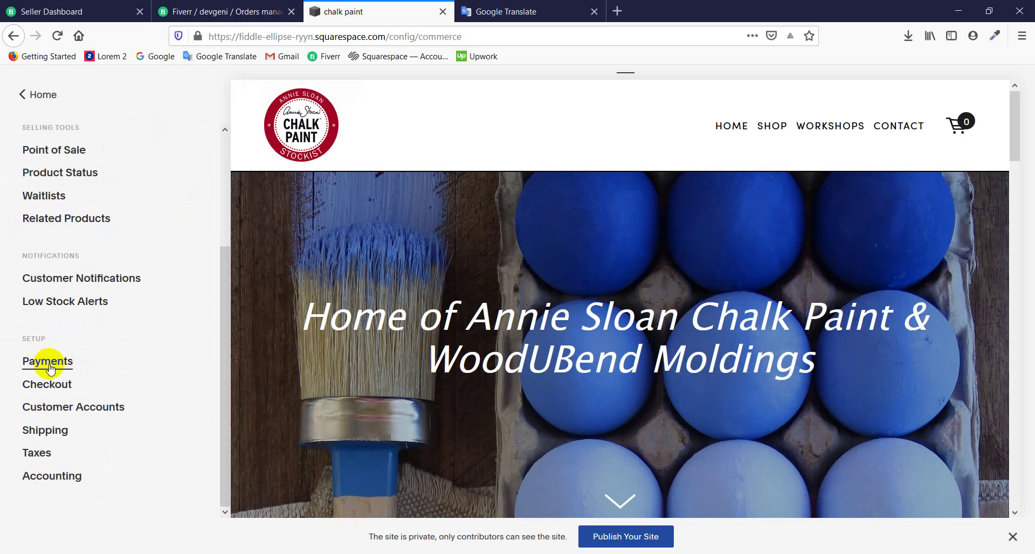
pyautogui.click(50, 364)
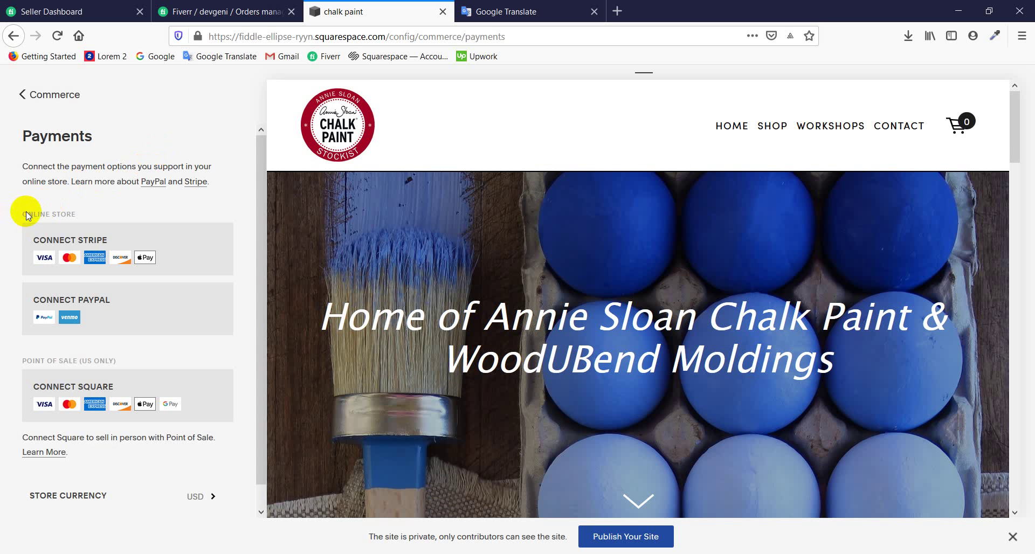
pyautogui.moveTo(18, 139); pyautogui.dragTo(129, 209)
pyautogui.click(111, 209)
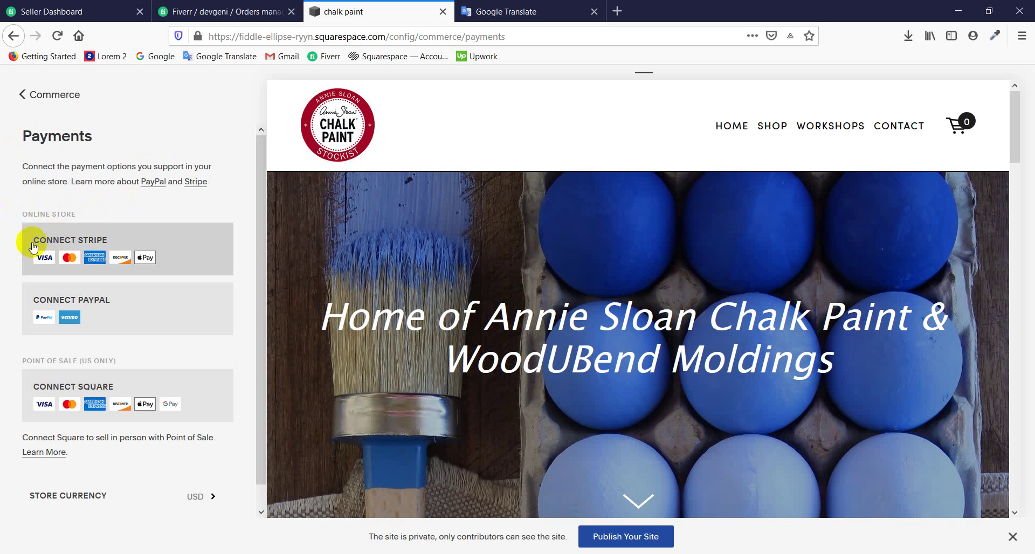
pyautogui.moveTo(19, 210)
pyautogui.mouseDown()
pyautogui.moveTo(88, 212)
pyautogui.moveTo(4, 212)
pyautogui.mouseUp()
pyautogui.click(93, 210)
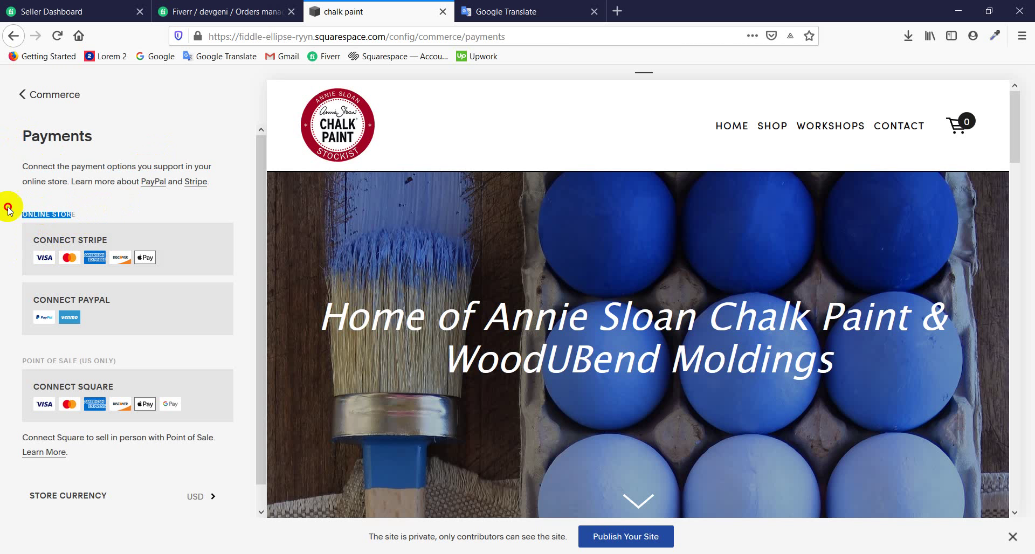
pyautogui.click(36, 194)
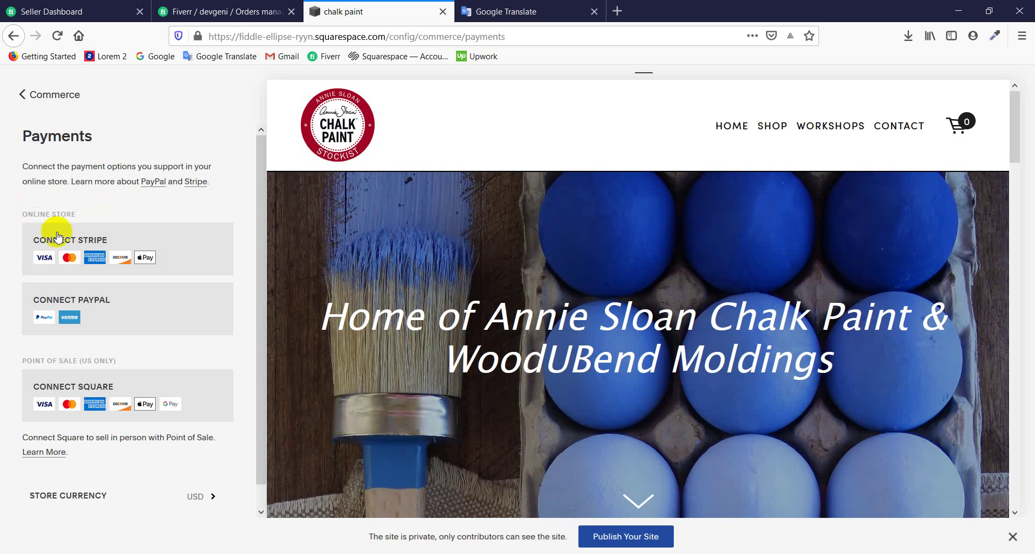
pyautogui.click(69, 255)
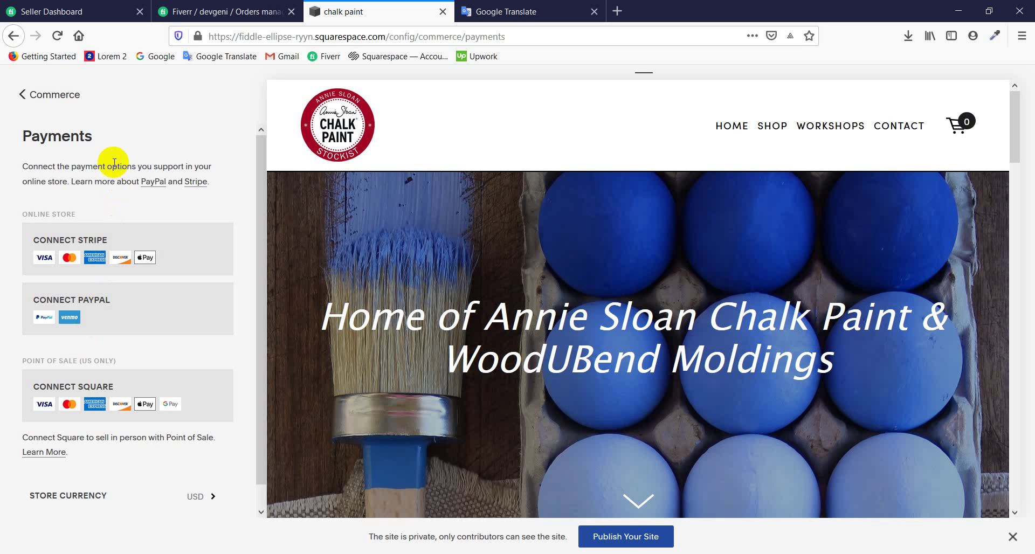
pyautogui.click(76, 256)
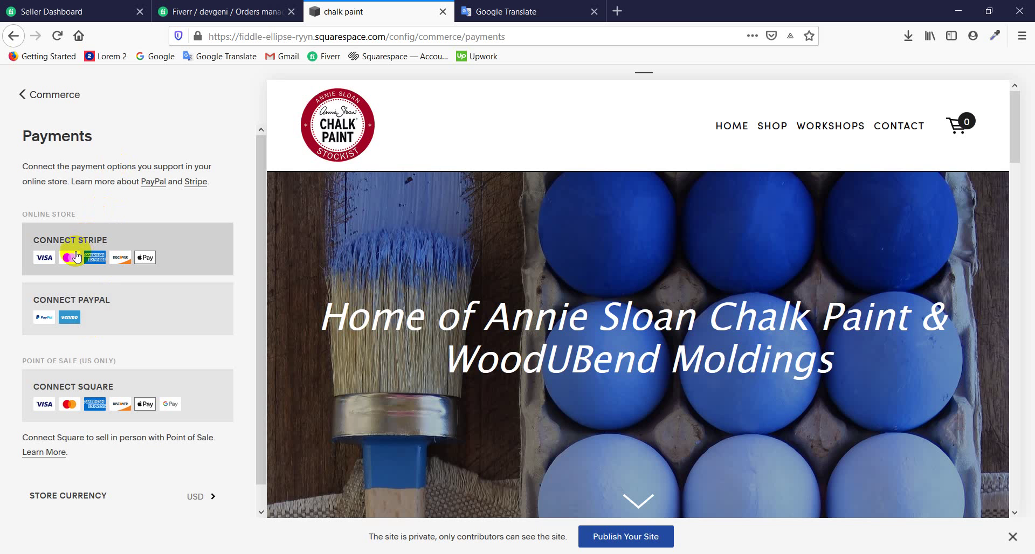
pyautogui.click(84, 319)
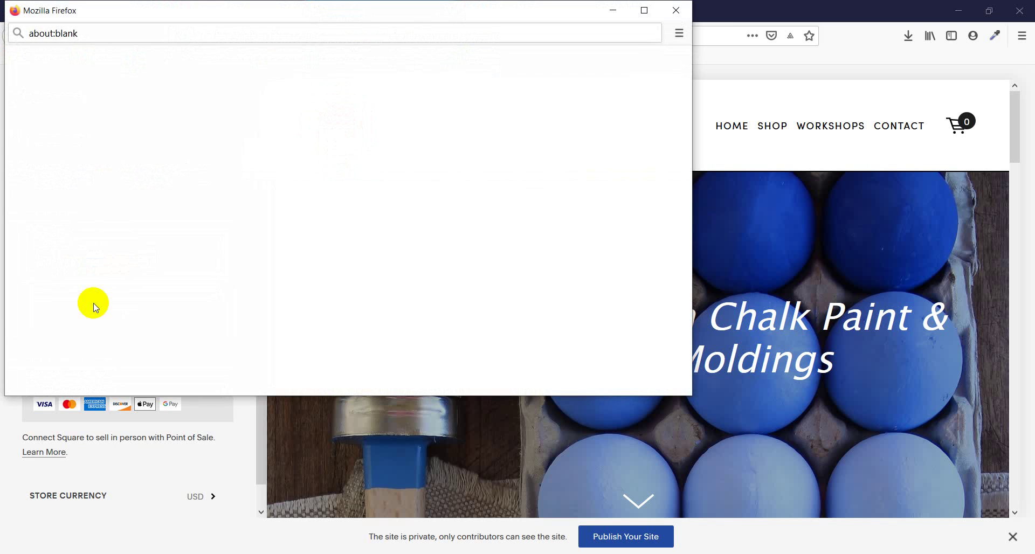
pyautogui.moveTo(226, 12); pyautogui.dragTo(414, 95)
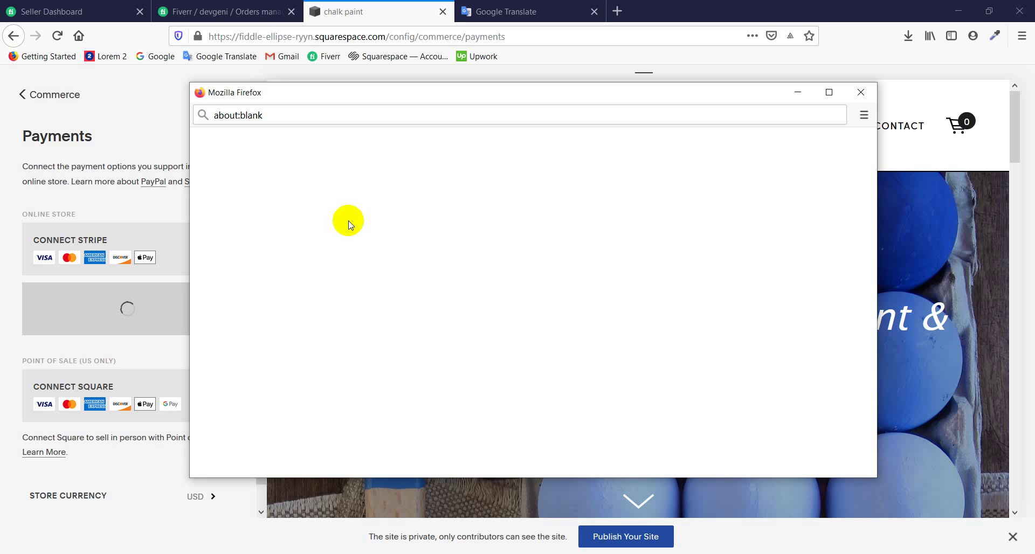
pyautogui.moveTo(421, 96)
pyautogui.mouseDown()
pyautogui.moveTo(319, 101)
pyautogui.moveTo(421, 123)
pyautogui.mouseUp()
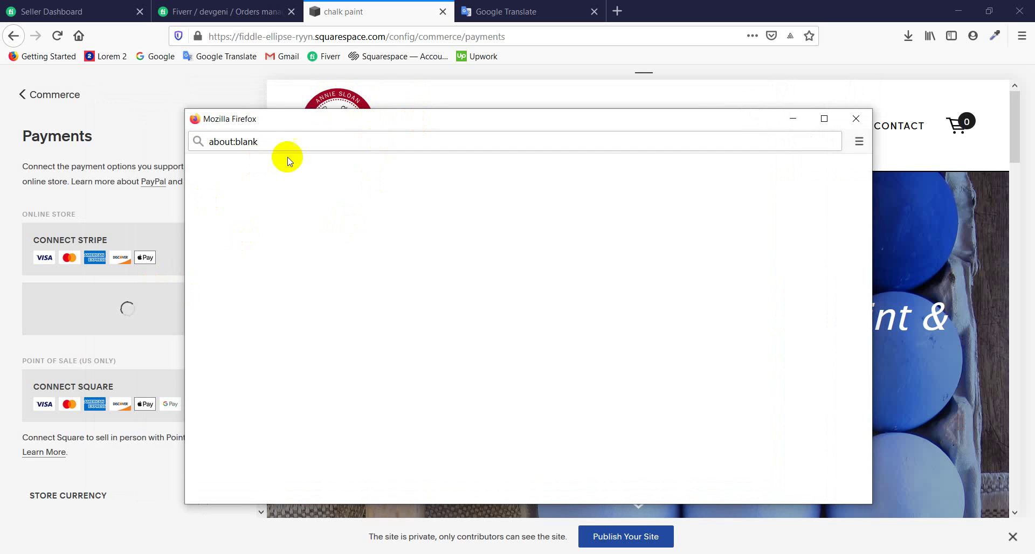
pyautogui.moveTo(393, 120); pyautogui.dragTo(362, 111)
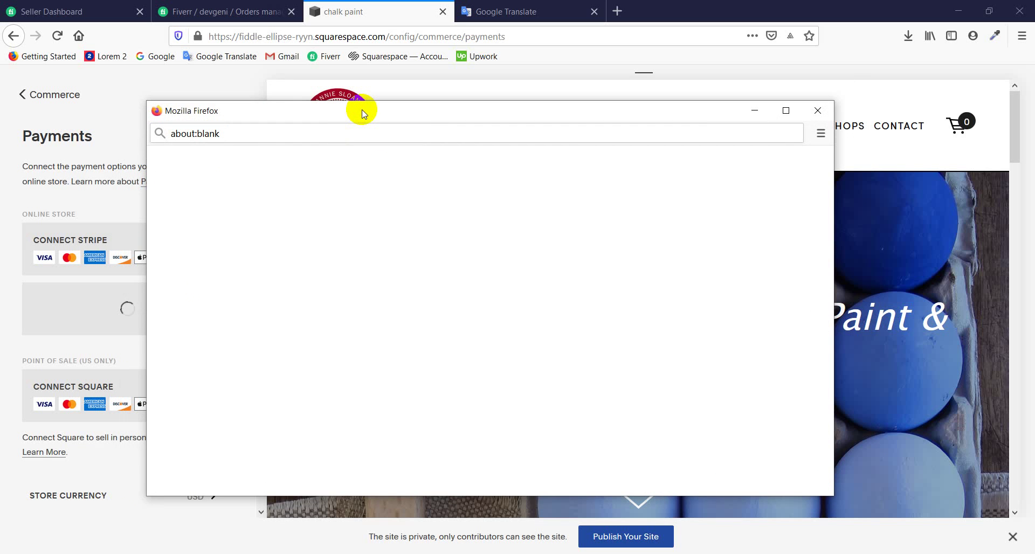
pyautogui.click(818, 111)
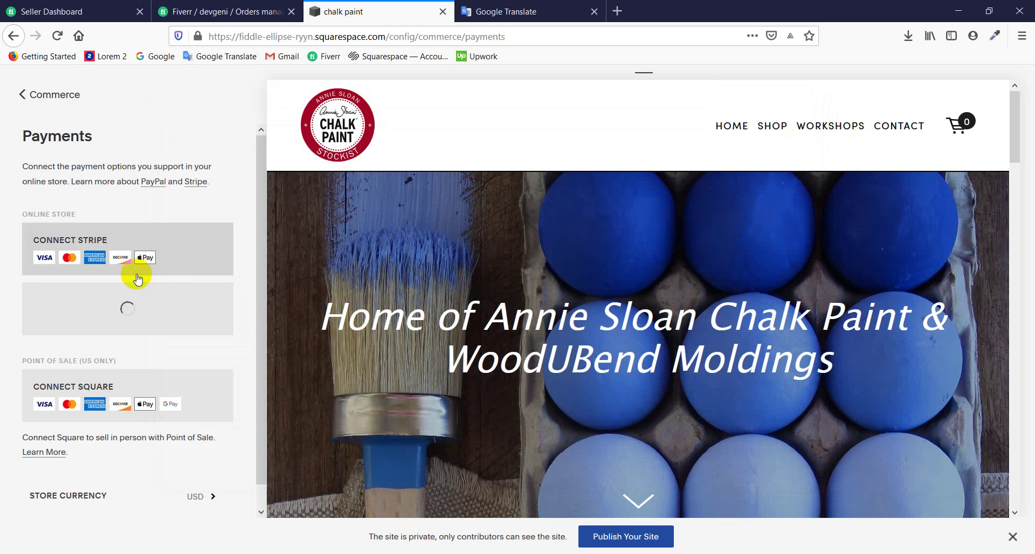
# Step: Start connecting PayPal to the online store, look over its business account sign-up form, and close it without entering details
pyautogui.click(82, 300)
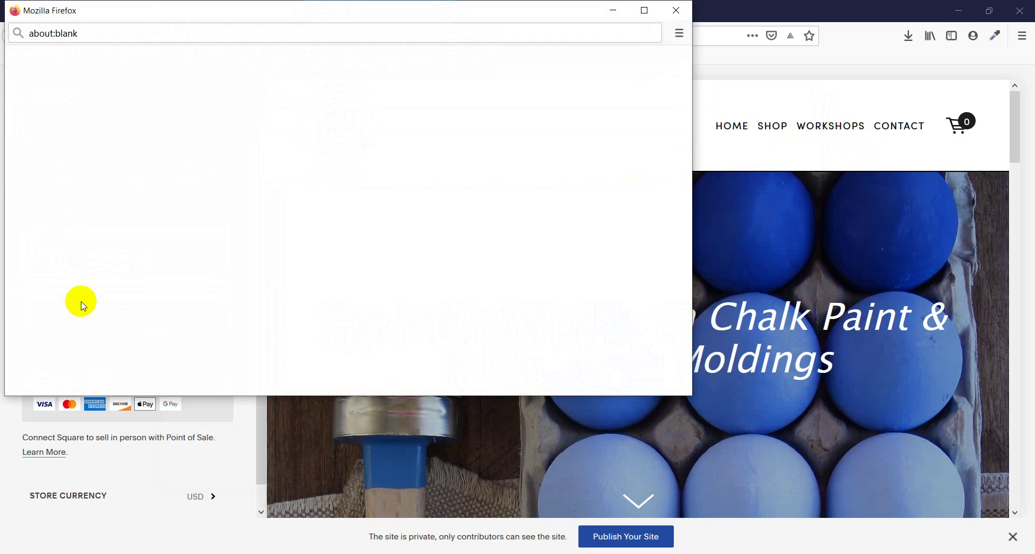
pyautogui.moveTo(180, 12); pyautogui.dragTo(335, 111)
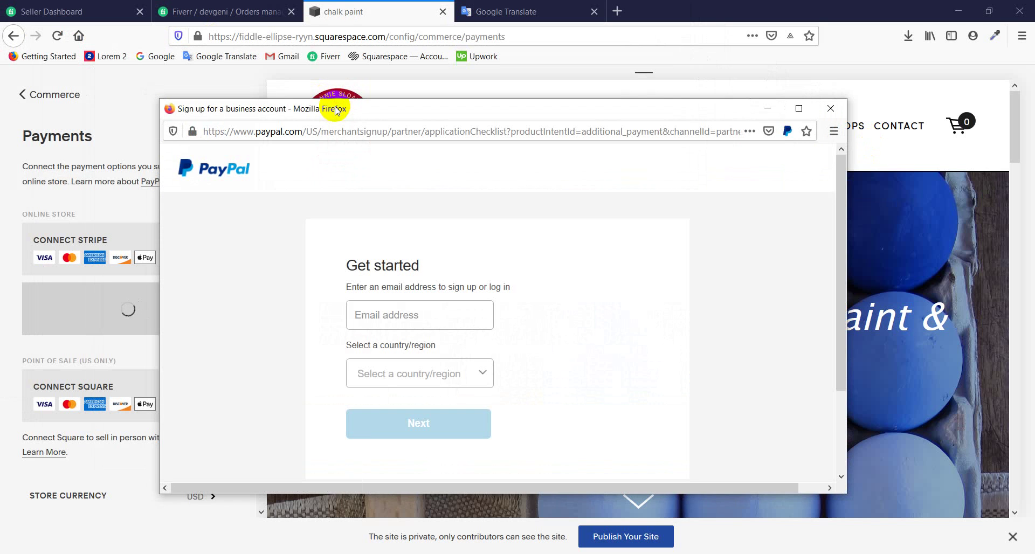
pyautogui.click(371, 325)
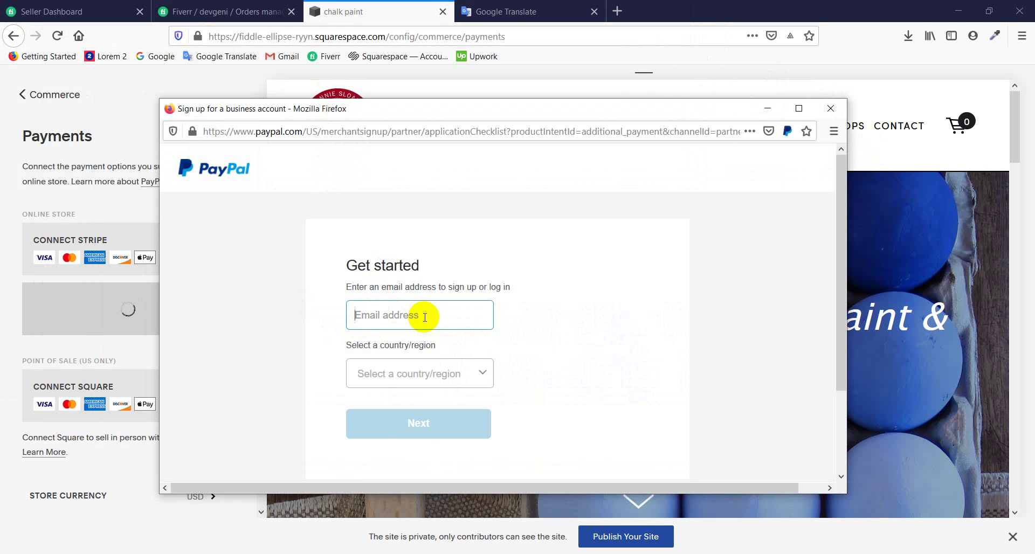
pyautogui.scroll(-3, 428, 308)
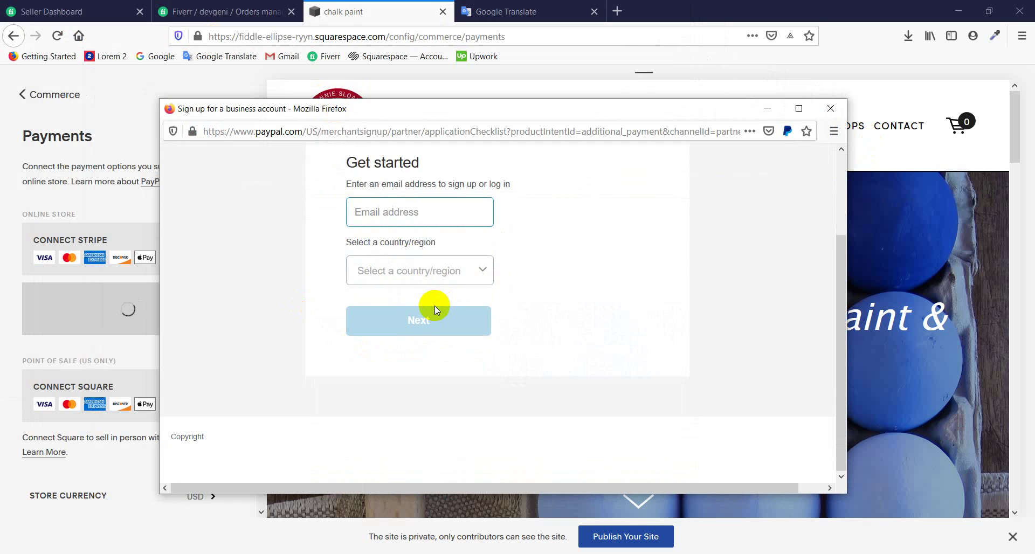
pyautogui.scroll(2, 432, 305)
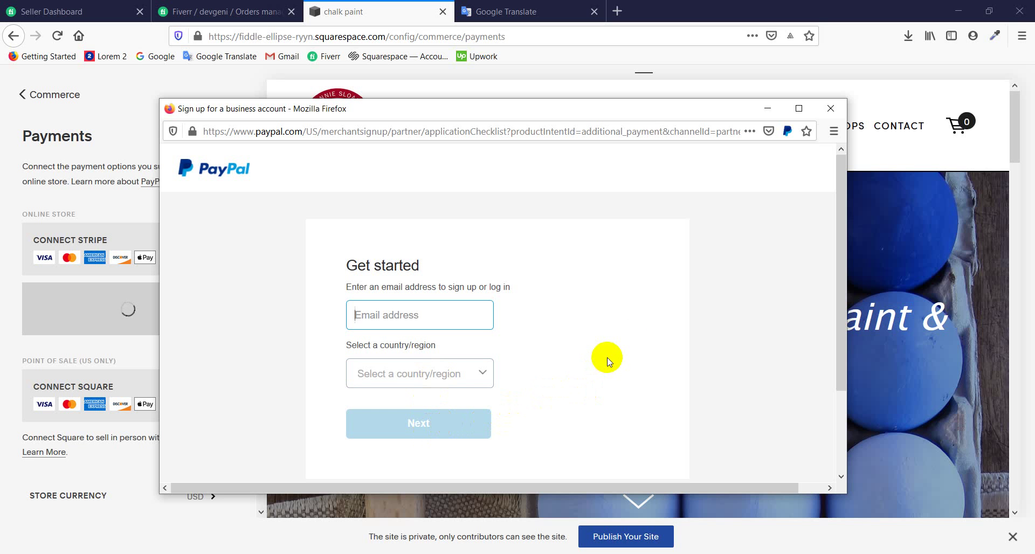
pyautogui.click(828, 111)
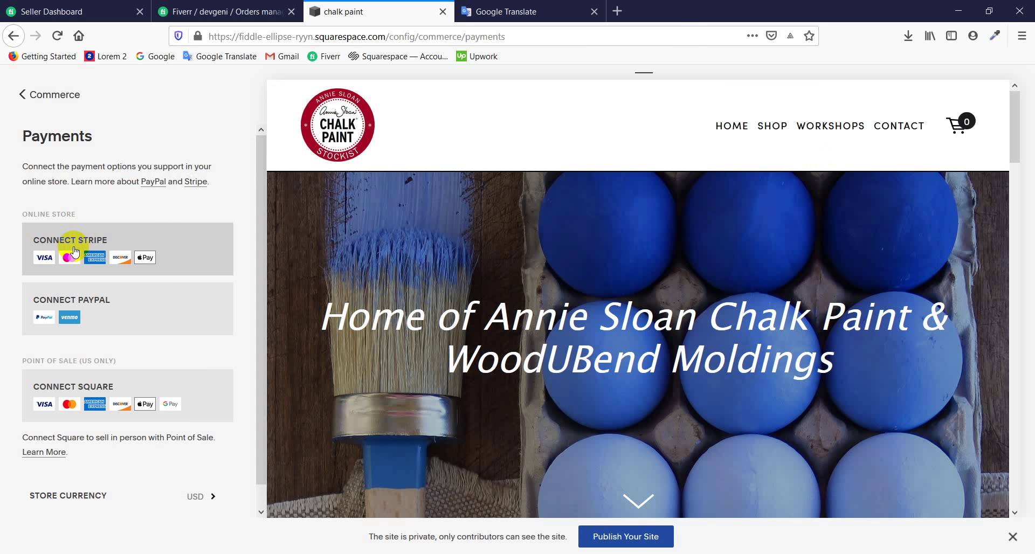
# Step: Start connecting Stripe to the online store, examine its sign-in option and account activation form, and close the form unfilled
pyautogui.click(74, 247)
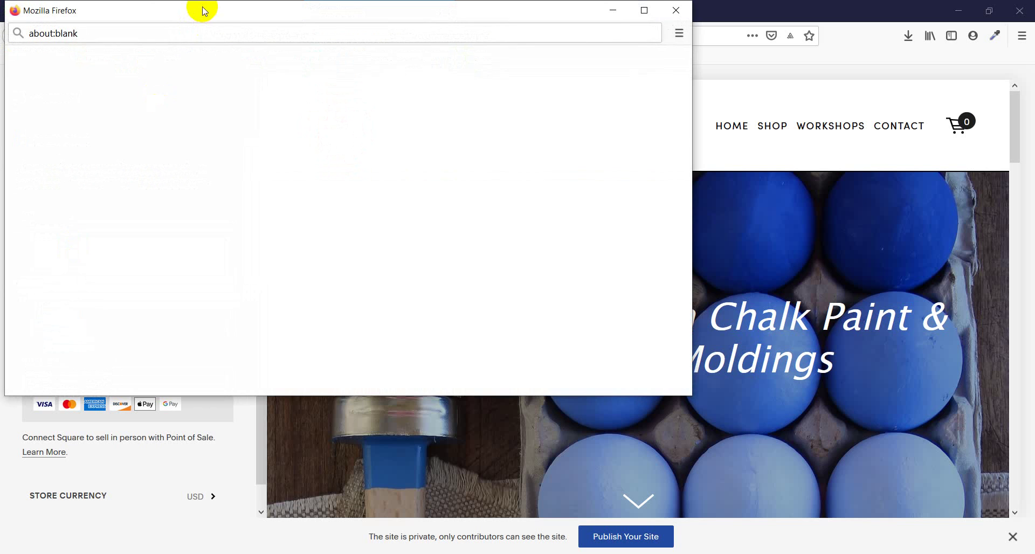
pyautogui.moveTo(201, 10); pyautogui.dragTo(388, 92)
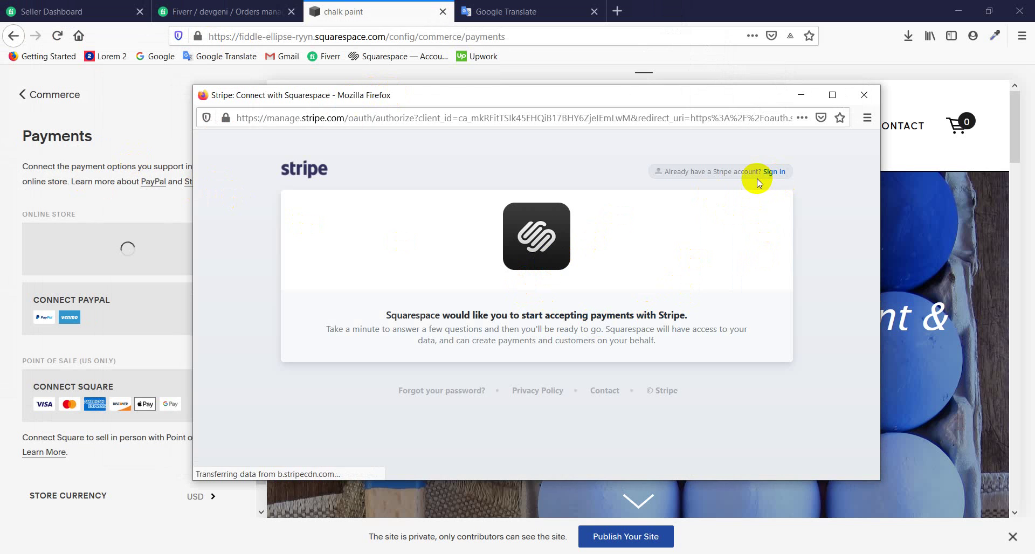
pyautogui.click(773, 173)
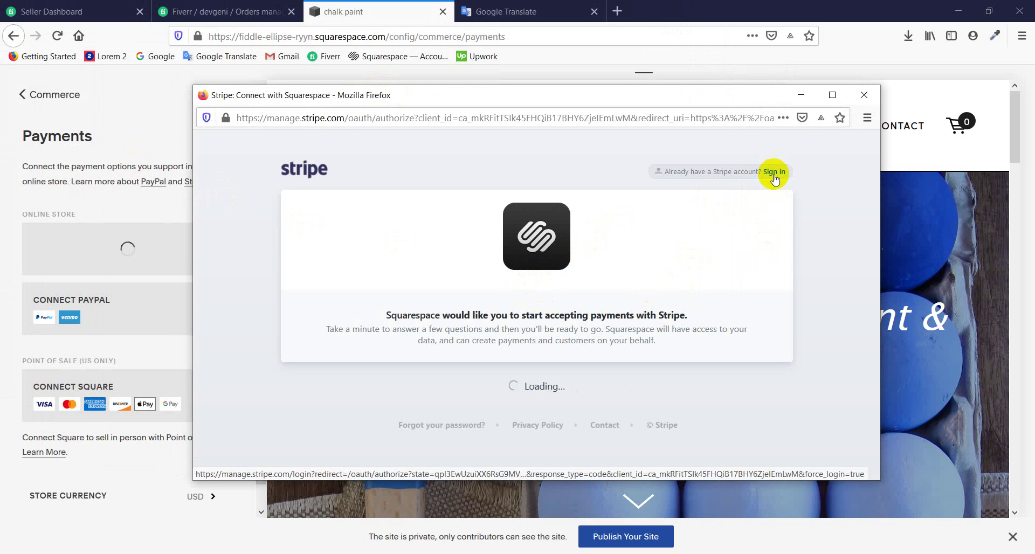
pyautogui.scroll(-5, 434, 294)
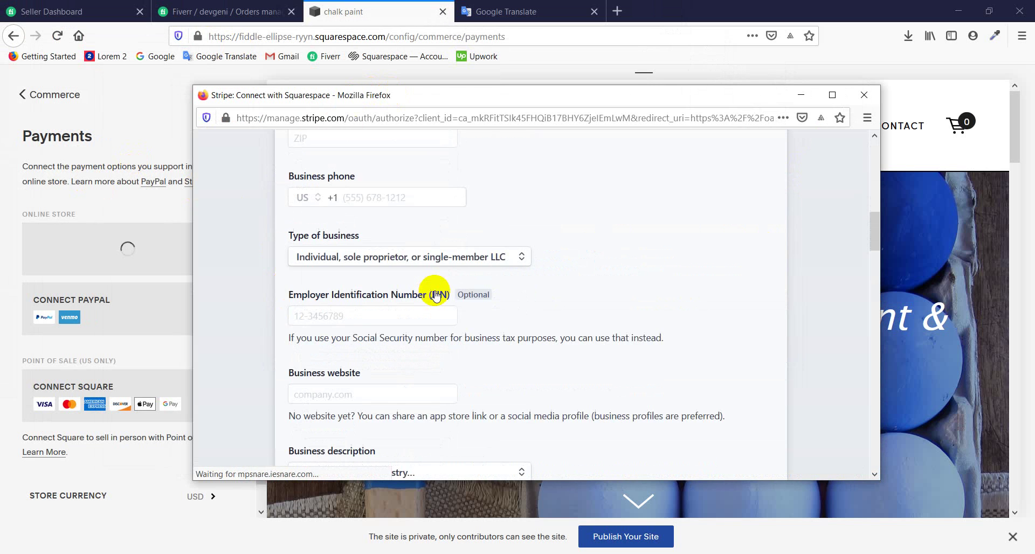
pyautogui.scroll(5, 434, 293)
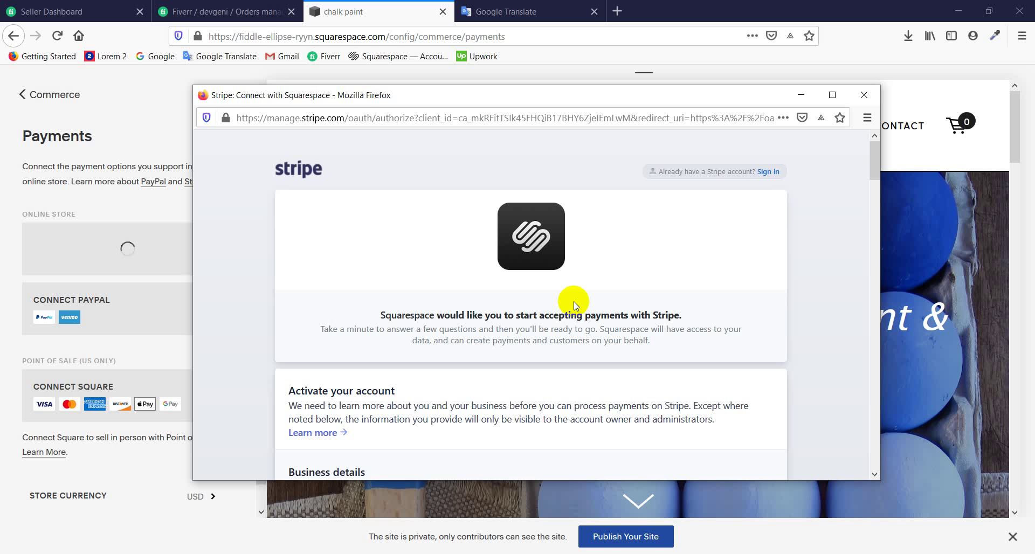
pyautogui.scroll(-8, 446, 311)
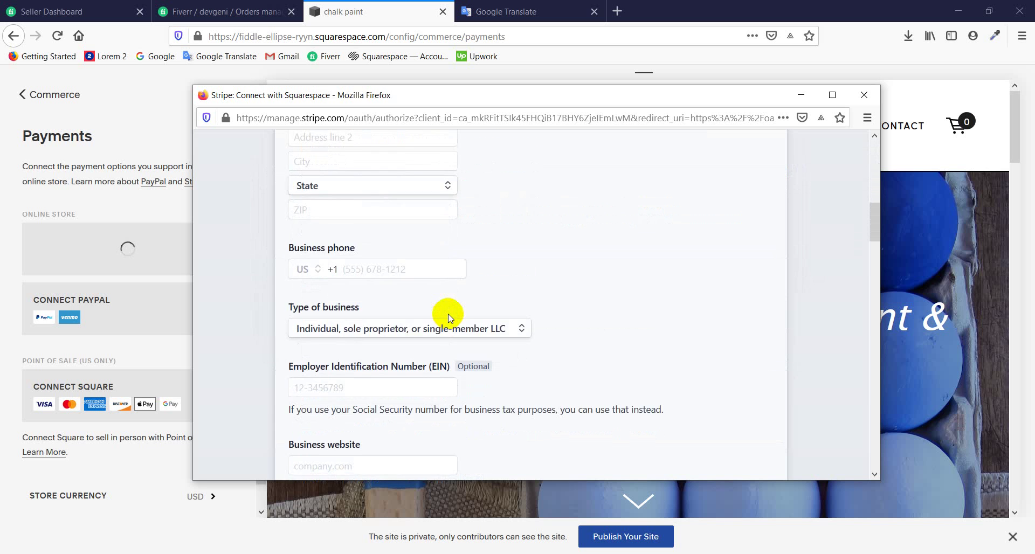
pyautogui.scroll(8, 446, 316)
pyautogui.doubleClick(449, 315)
pyautogui.click(450, 315)
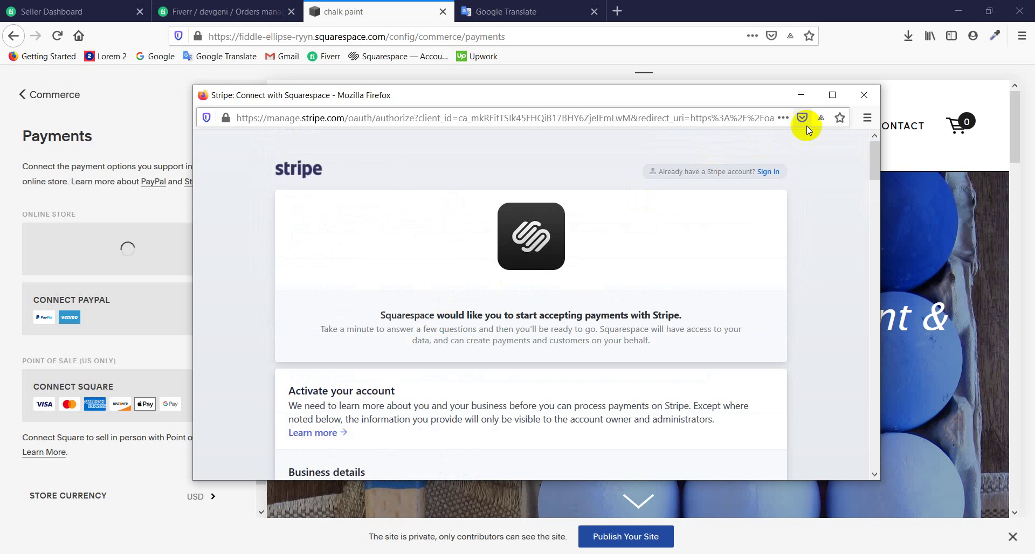
pyautogui.click(863, 97)
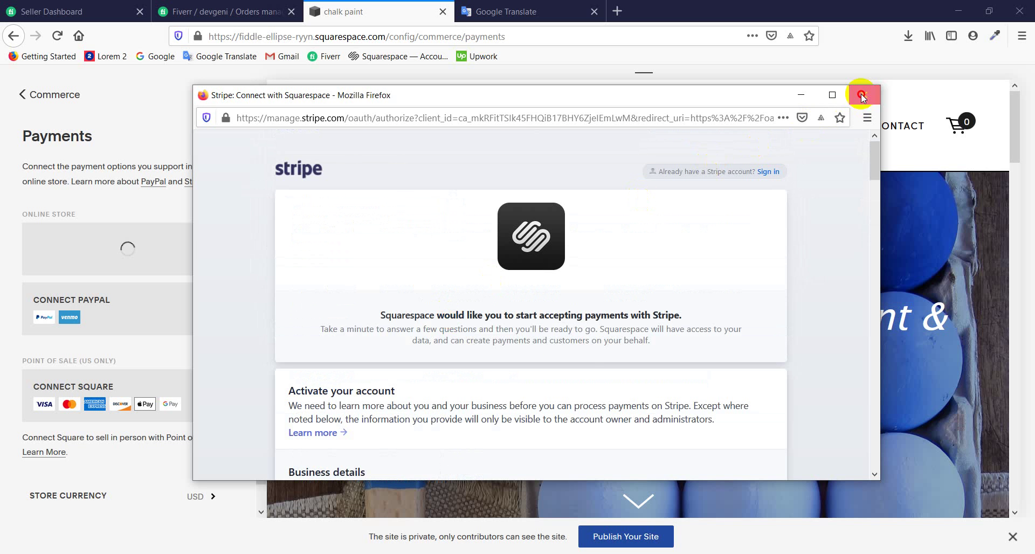
# Step: Return from the payment options to the Commerce settings and find the Setup section
pyautogui.click(24, 95)
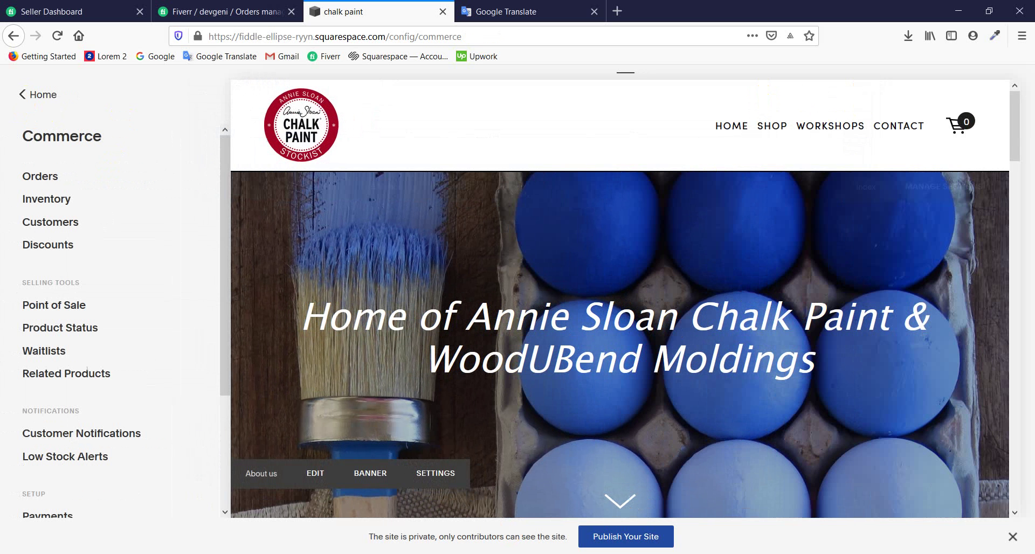
pyautogui.click(841, 553)
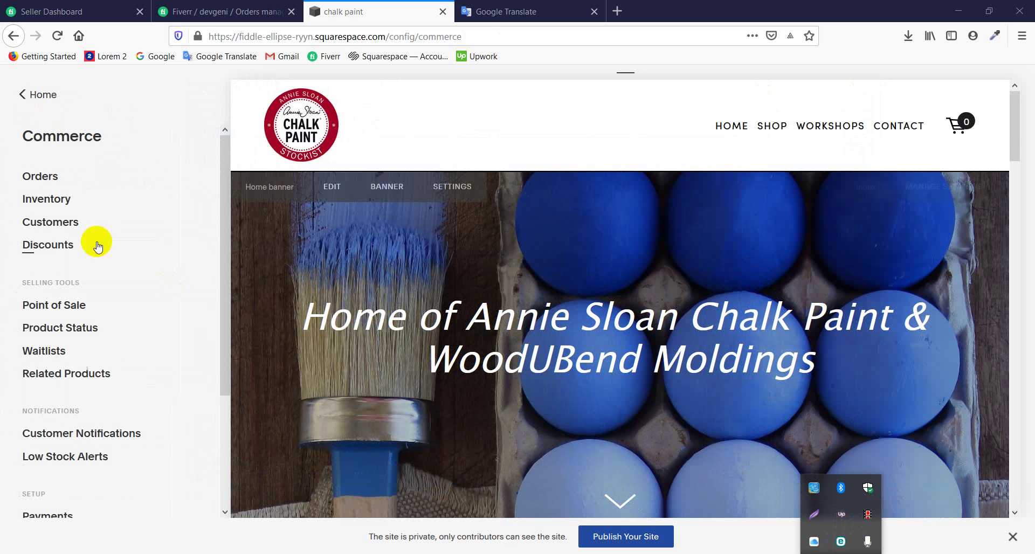
pyautogui.scroll(-3, 50, 362)
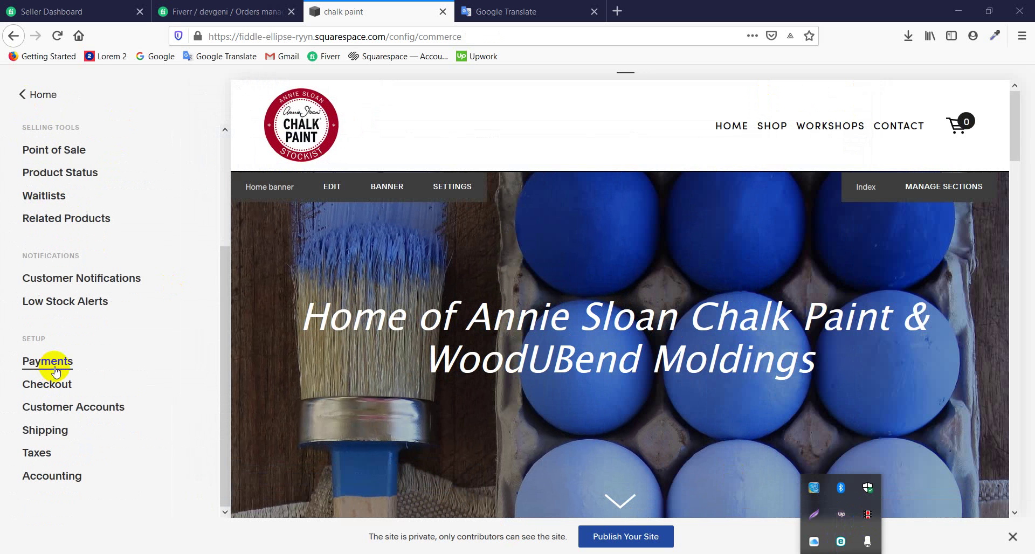